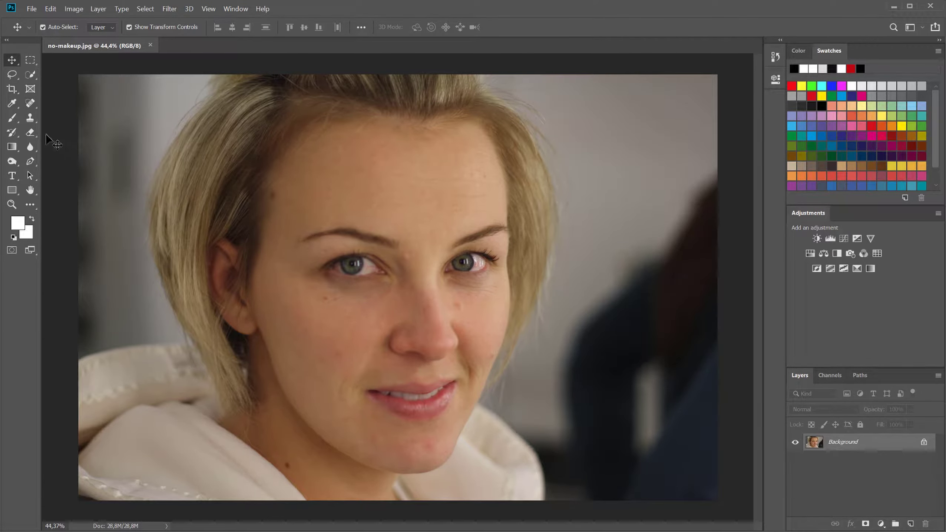
- Pick the Spot Healing Brush (Content-Aware, size 70) for retouching no-makeup.jpg
{"action": "left_click", "coordinate": [30, 104]}
{"action": "scroll", "coordinate": [325, 261], "scroll_direction": "up", "scroll_amount": 6}
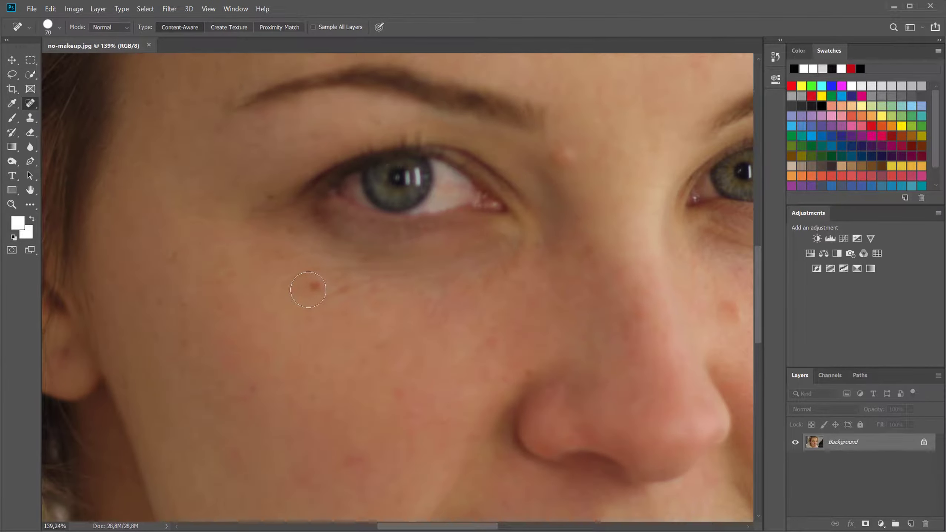
- Resize the healing brush to about 65 px and heal the cheek spot and two forehead spots
{"action": "mouse_move", "coordinate": [314, 290]}
{"action": "left_mouse_down"}
{"action": "mouse_move", "coordinate": [331, 290]}
{"action": "mouse_move", "coordinate": [309, 293]}
{"action": "left_mouse_up"}
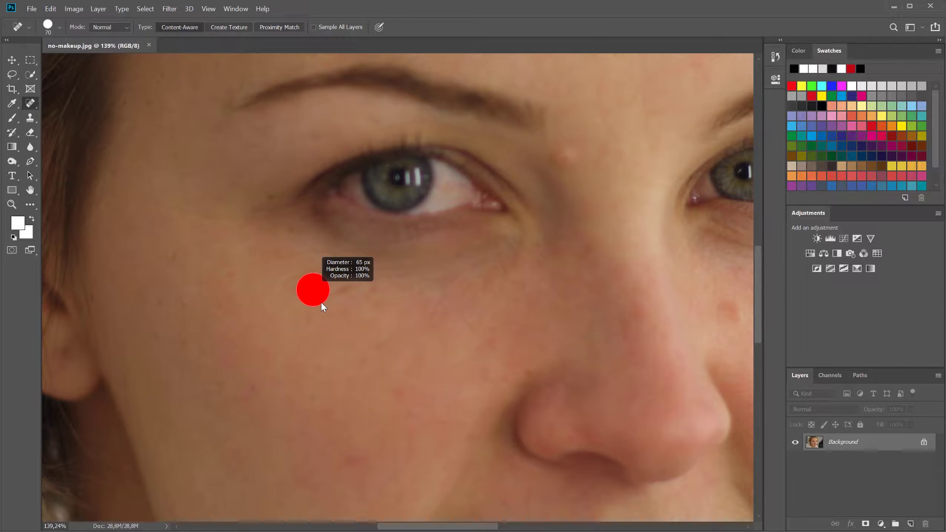
{"action": "left_click", "coordinate": [316, 286]}
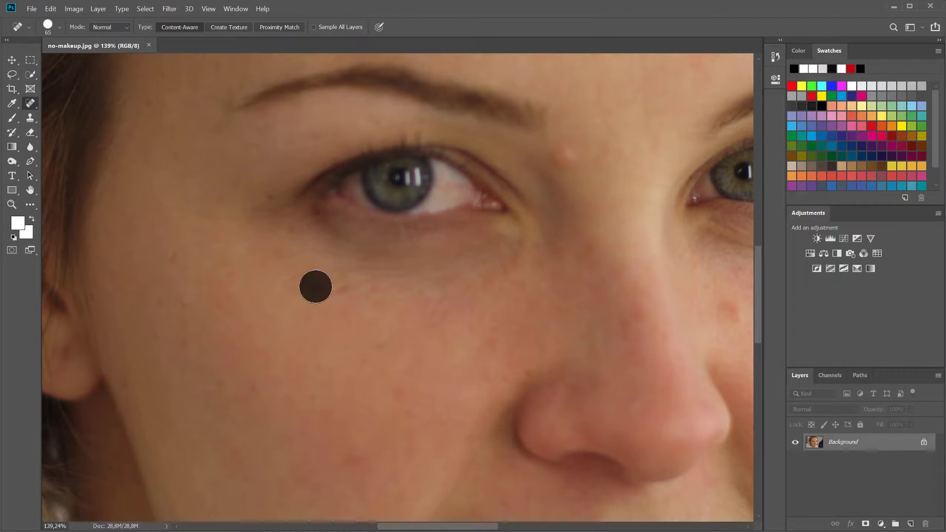
{"action": "scroll", "coordinate": [336, 284], "scroll_direction": "up", "scroll_amount": 5}
{"action": "scroll", "coordinate": [335, 284], "scroll_direction": "left", "scroll_amount": 3}
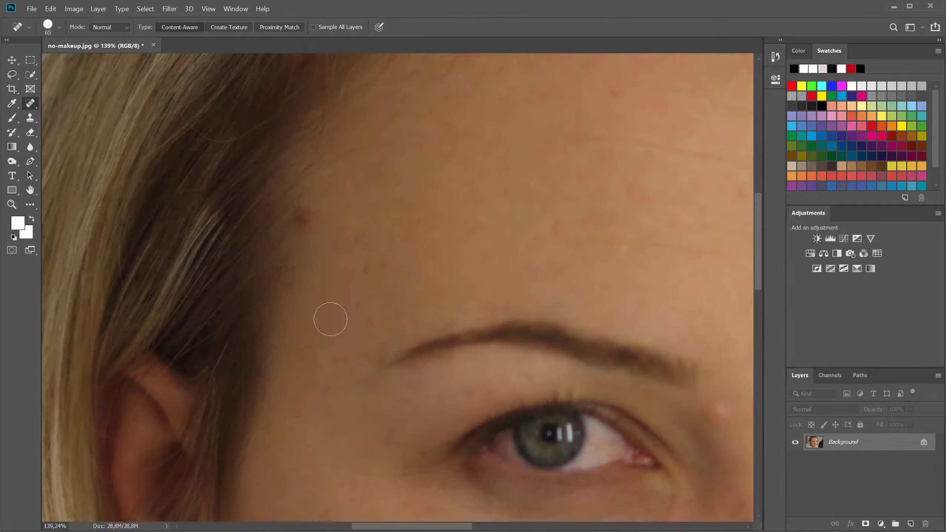
{"action": "scroll", "coordinate": [410, 335], "scroll_direction": "up", "scroll_amount": 5}
{"action": "scroll", "coordinate": [410, 335], "scroll_direction": "right", "scroll_amount": 3}
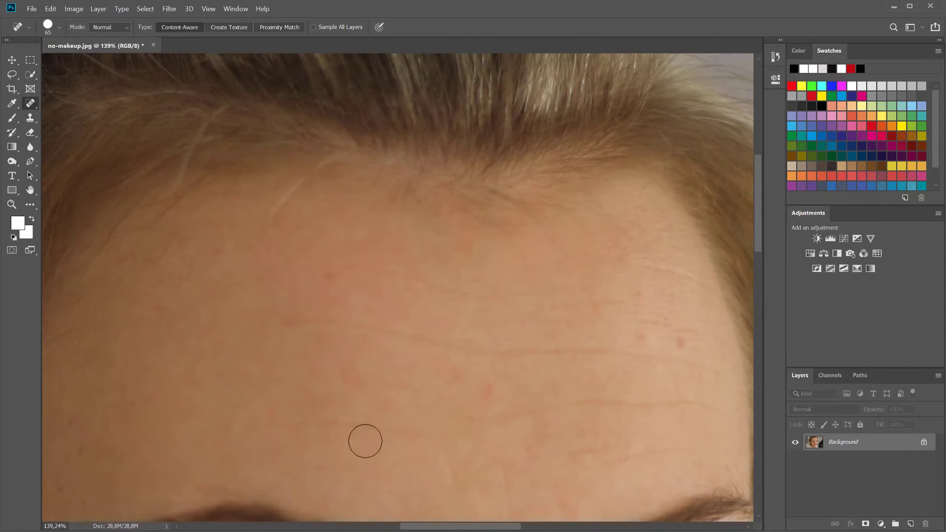
{"action": "left_click", "coordinate": [490, 391]}
{"action": "left_click", "coordinate": [456, 377]}
{"action": "scroll", "coordinate": [395, 249], "scroll_direction": "down", "scroll_amount": 10}
{"action": "scroll", "coordinate": [395, 249], "scroll_direction": "left", "scroll_amount": 2}
{"action": "scroll", "coordinate": [350, 254], "scroll_direction": "down", "scroll_amount": 5}
{"action": "scroll", "coordinate": [357, 295], "scroll_direction": "down", "scroll_amount": 5}
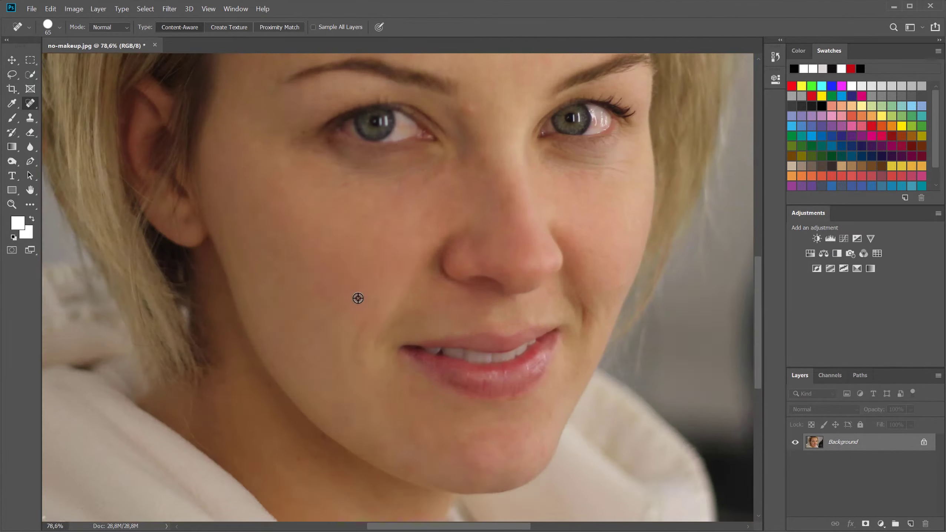
{"action": "scroll", "coordinate": [511, 257], "scroll_direction": "up", "scroll_amount": 3}
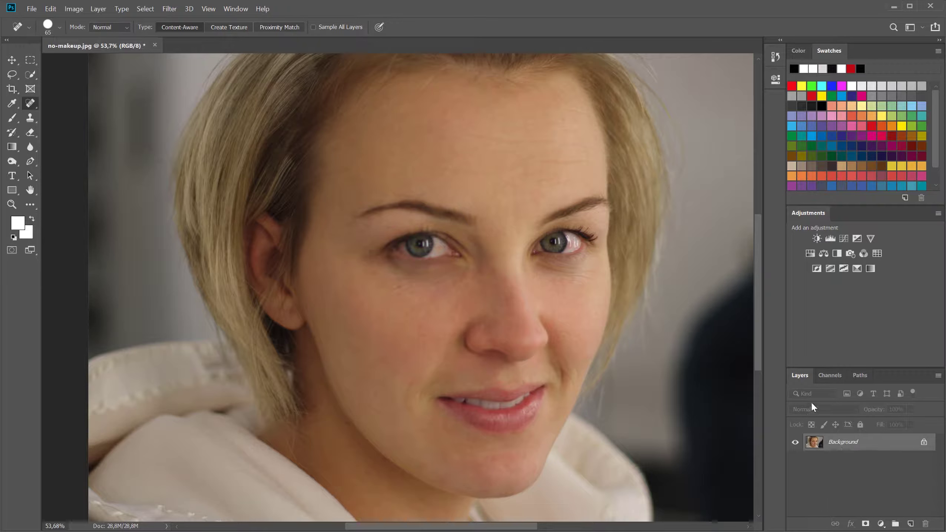
- Convert Background to Layer 0, duplicate it twice, and hide the top copy
{"action": "double_click", "coordinate": [825, 437]}
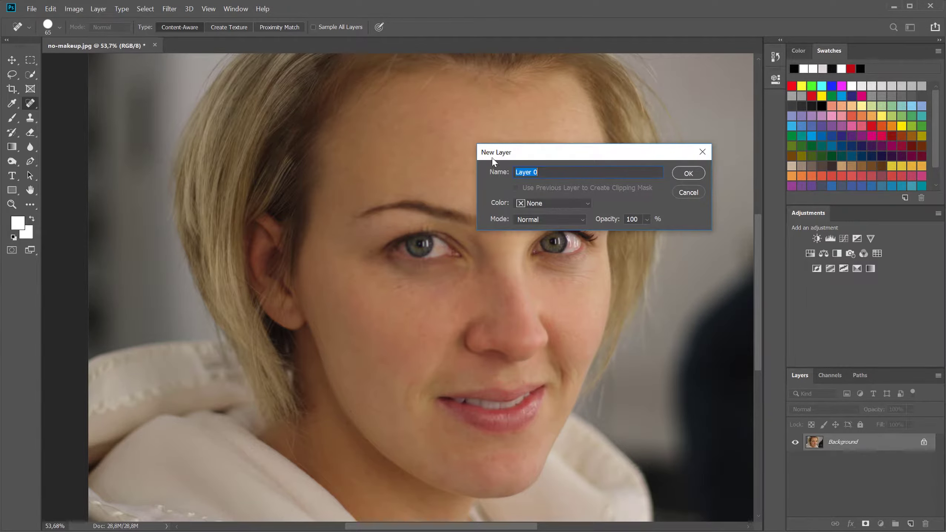
{"action": "left_click", "coordinate": [682, 175]}
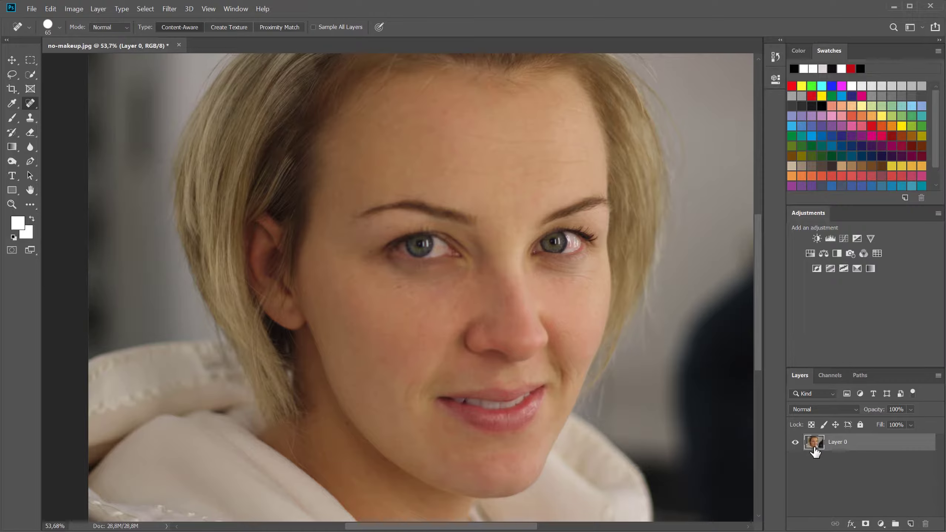
{"action": "key", "text": "ctrl+j"}
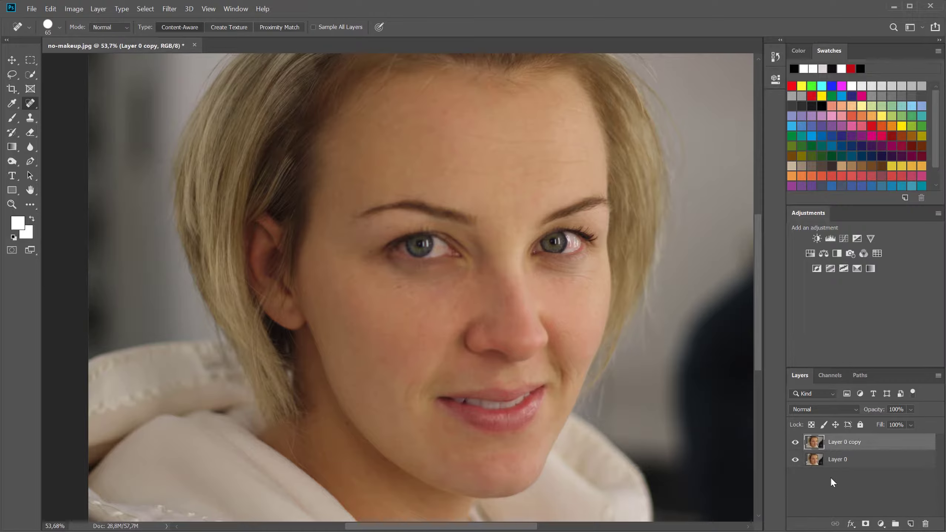
{"action": "key", "text": "ctrl+j"}
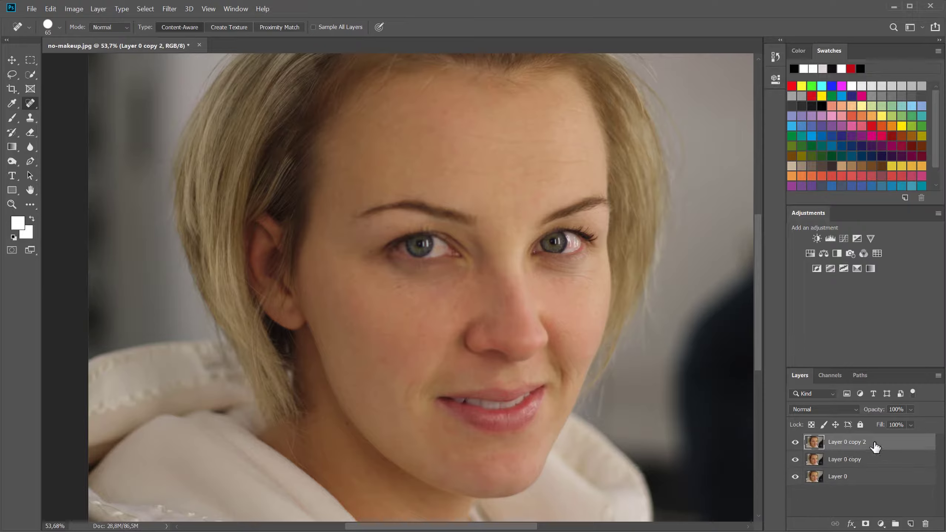
{"action": "left_click", "coordinate": [795, 442]}
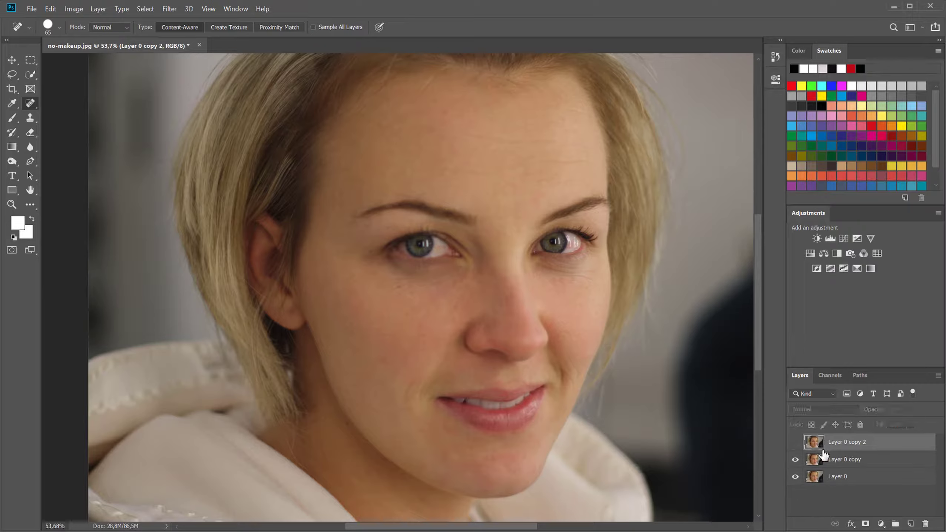
- Rename the two copies High and Low, then hide High
{"action": "double_click", "coordinate": [844, 464]}
{"action": "type", "text": "High"}
{"action": "key", "text": "Tab"}
{"action": "type", "text": "Lo"}
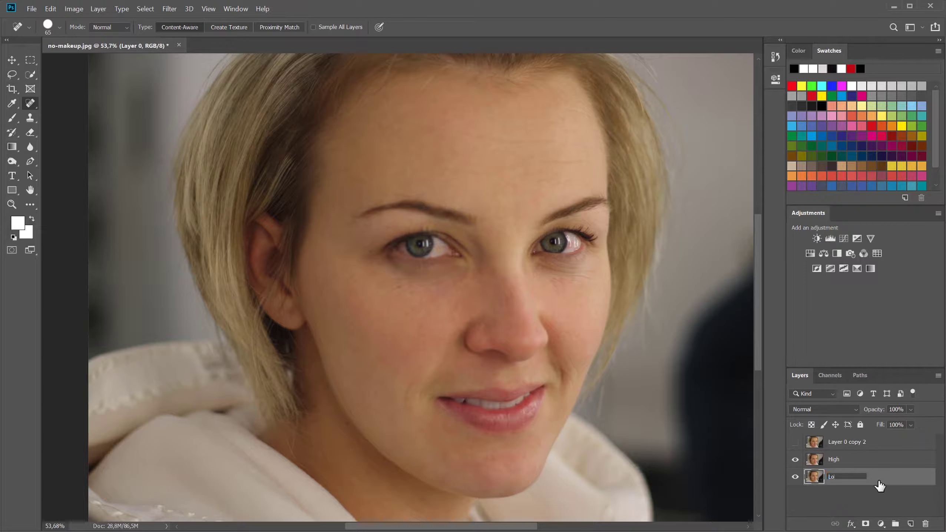
{"action": "key", "text": "Return"}
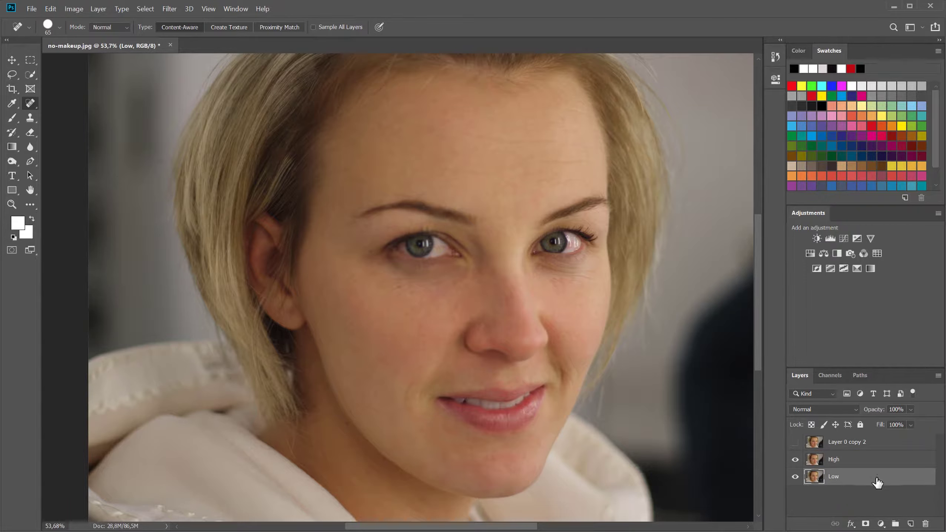
{"action": "left_click", "coordinate": [796, 459]}
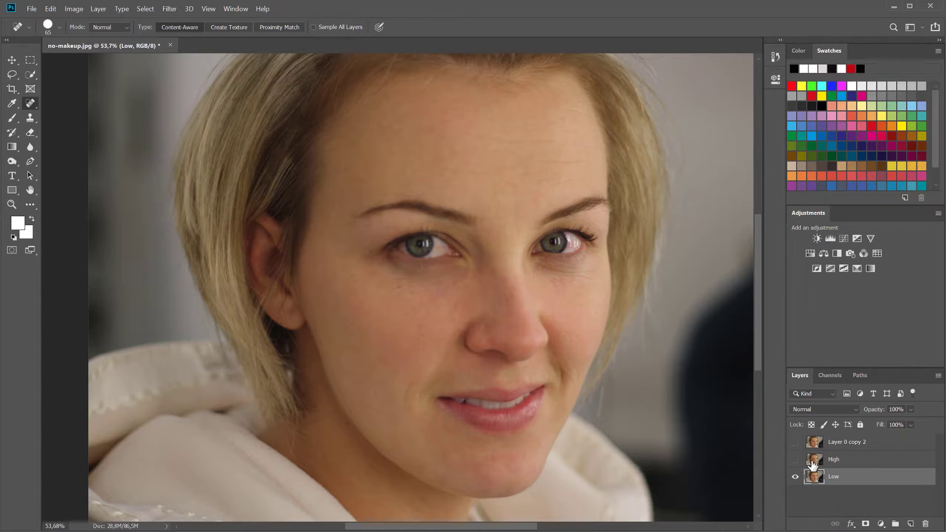
- Blur the Low layer with a Gaussian Blur of radius 3,0 pixels
{"action": "left_click", "coordinate": [169, 9]}
{"action": "mouse_move", "coordinate": [218, 127]}
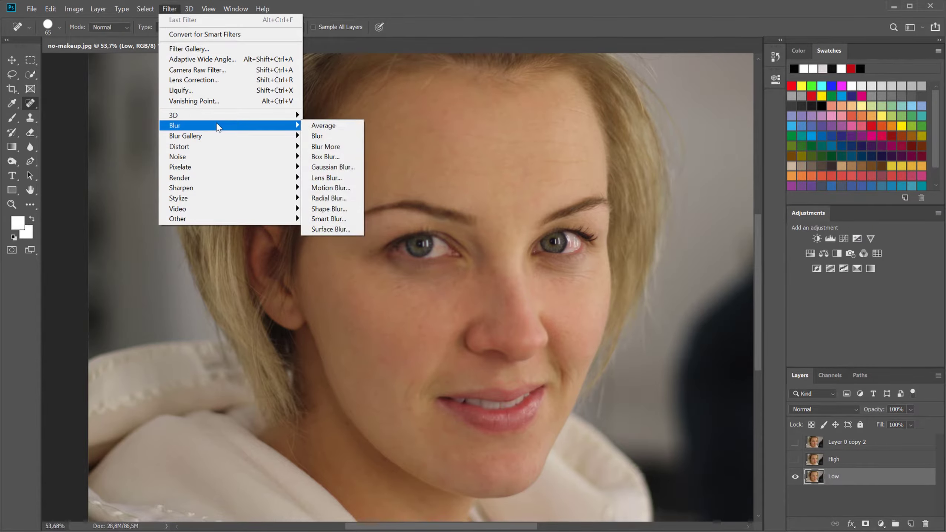
{"action": "left_click", "coordinate": [346, 167]}
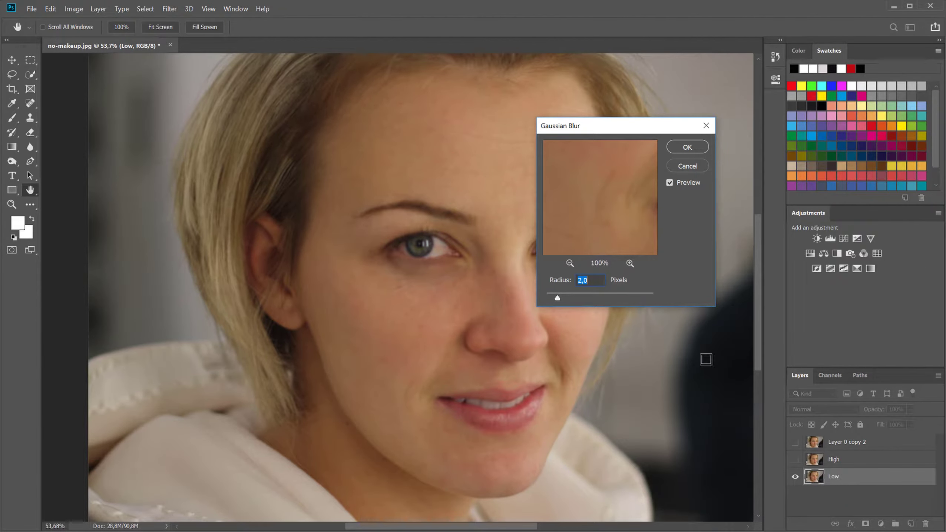
{"action": "left_click_drag", "start_coordinate": [589, 211], "coordinate": [627, 241]}
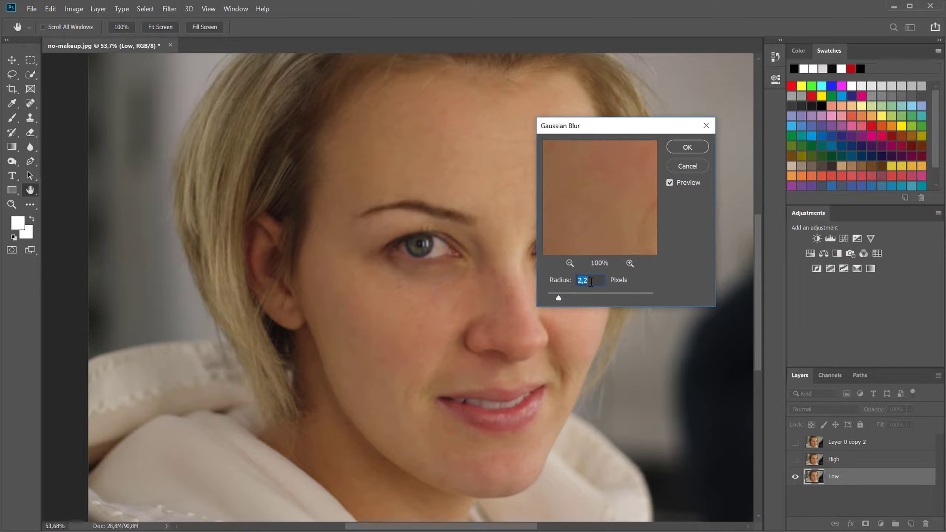
{"action": "key", "text": "Up"}
{"action": "key", "text": "Up"}
{"action": "key", "text": "Up"}
{"action": "left_click_drag", "start_coordinate": [623, 224], "coordinate": [632, 182]}
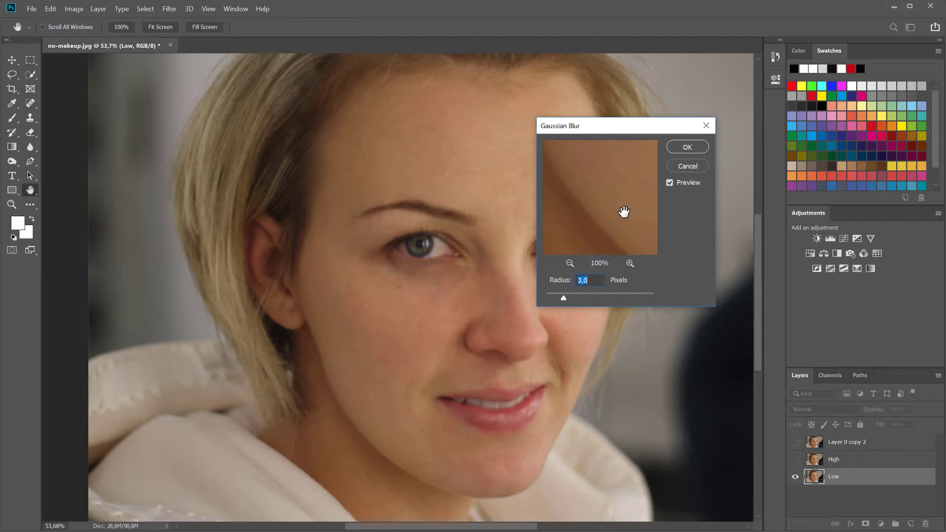
{"action": "left_click", "coordinate": [687, 148]}
{"action": "key", "text": "j"}
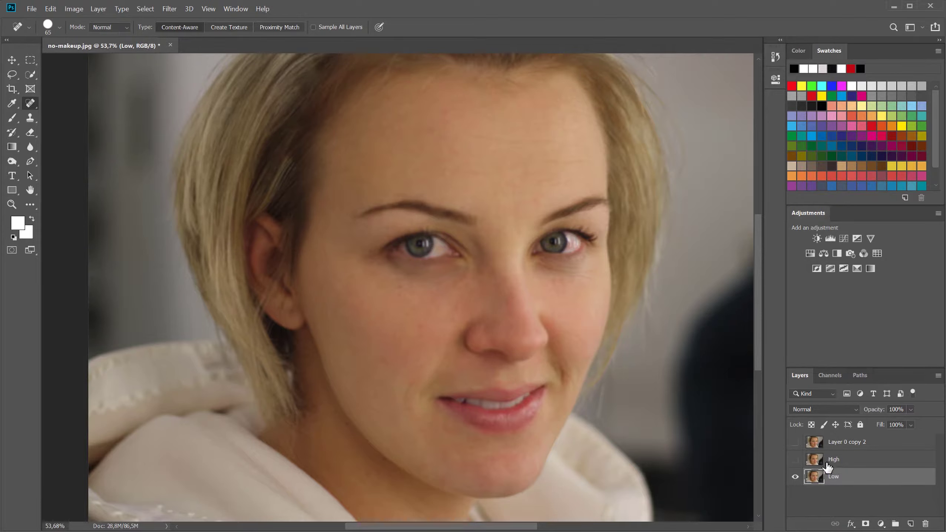
- Show and select High, then Apply Image from Low using Subtract, Scale 2, Offset 128
{"action": "left_click", "coordinate": [812, 461]}
{"action": "left_click", "coordinate": [796, 460]}
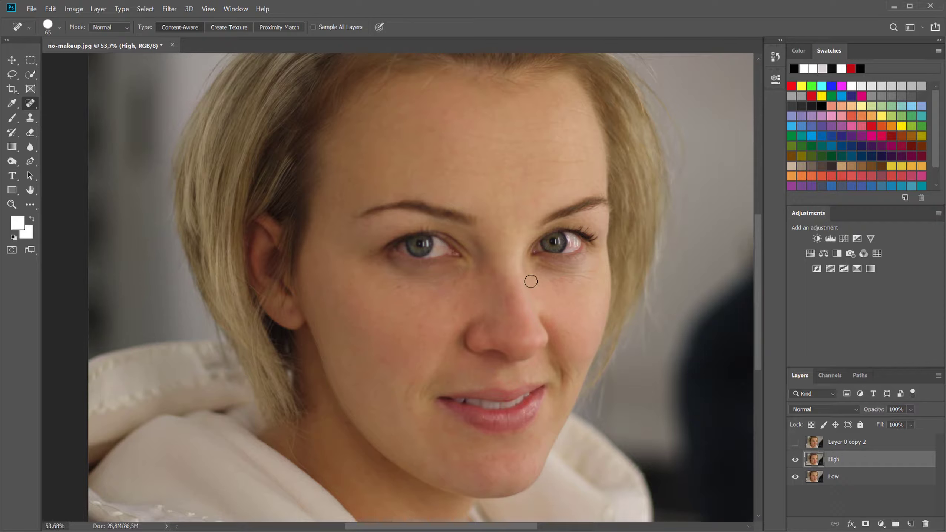
{"action": "left_click", "coordinate": [73, 10]}
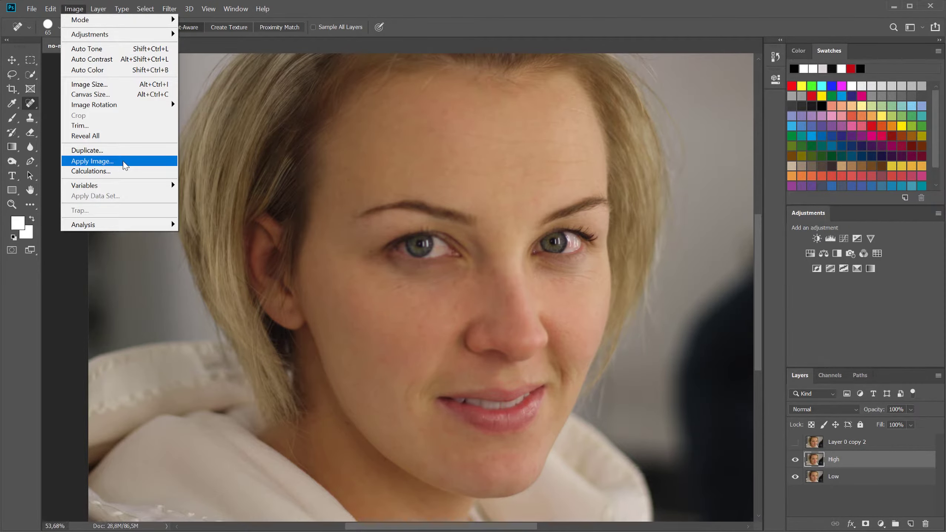
{"action": "left_click", "coordinate": [93, 160]}
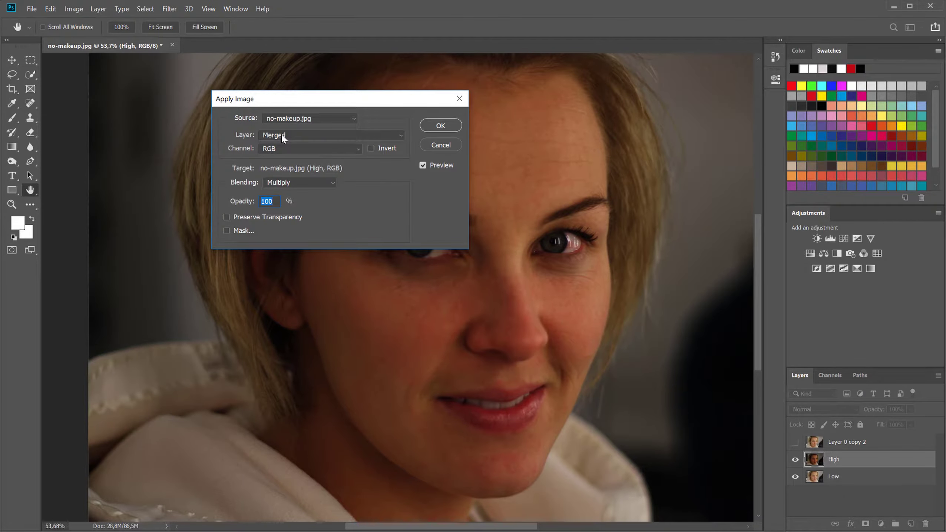
{"action": "left_click", "coordinate": [294, 135]}
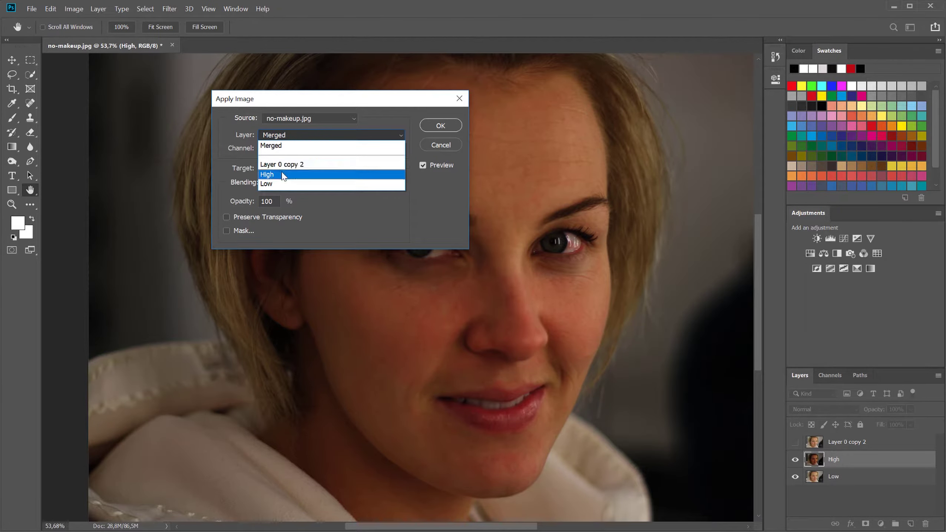
{"action": "left_click", "coordinate": [276, 183]}
{"action": "left_click", "coordinate": [308, 185]}
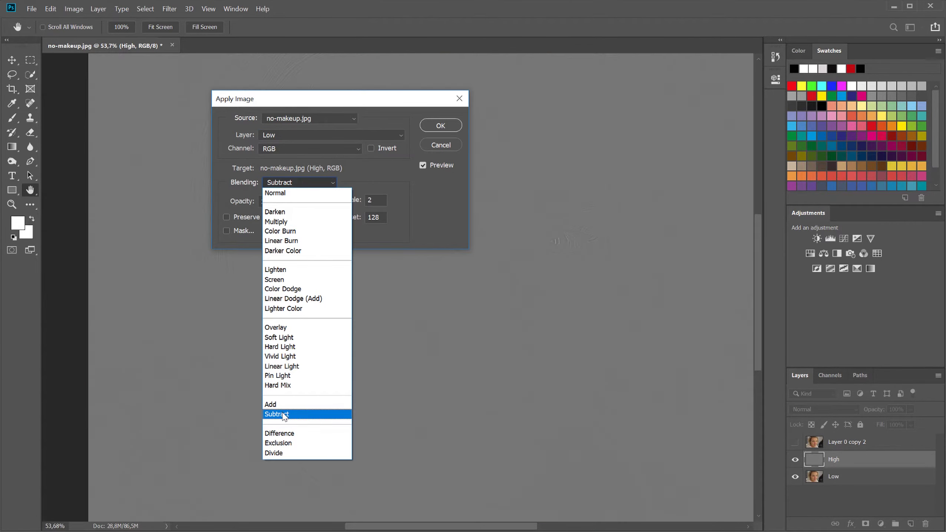
{"action": "left_click", "coordinate": [284, 417]}
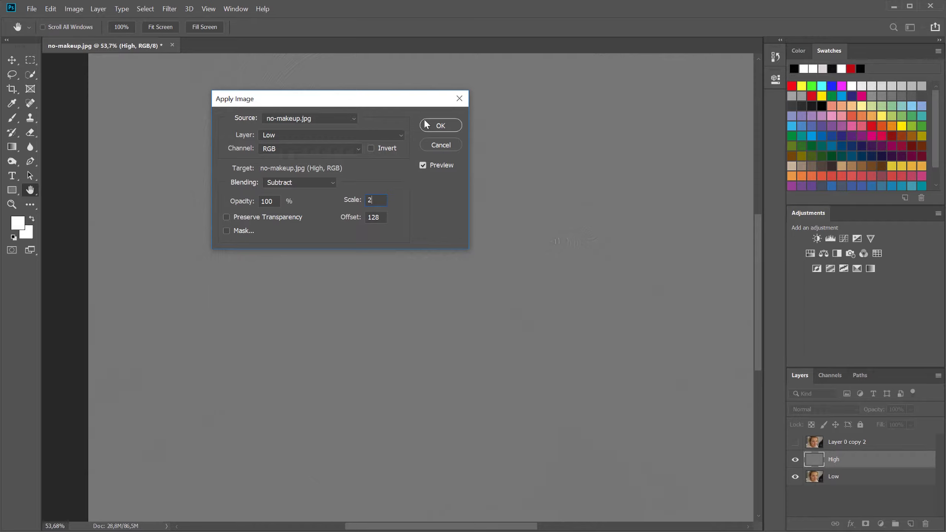
{"action": "left_click", "coordinate": [441, 125]}
- Change the High layer's blend mode to Linear Light and keep it visible
{"action": "key", "text": "j"}
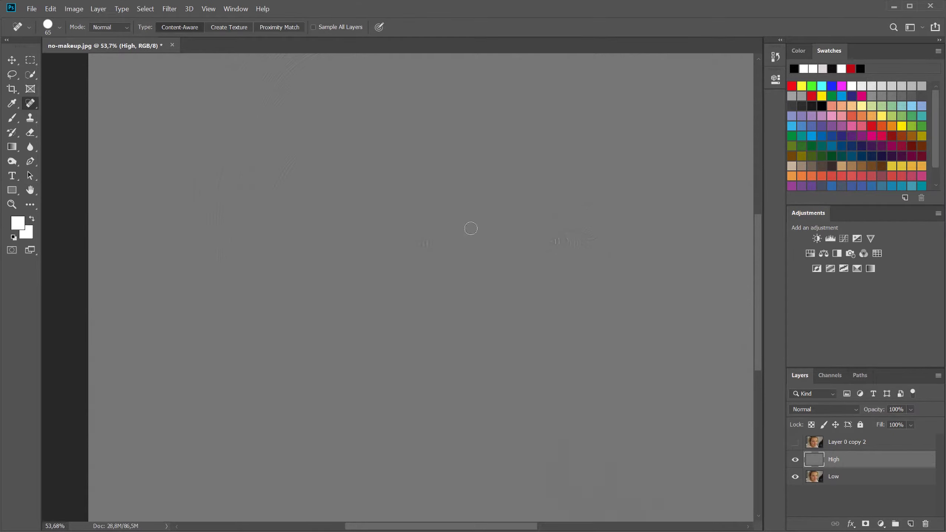
{"action": "scroll", "coordinate": [304, 249], "scroll_direction": "up", "scroll_amount": 5}
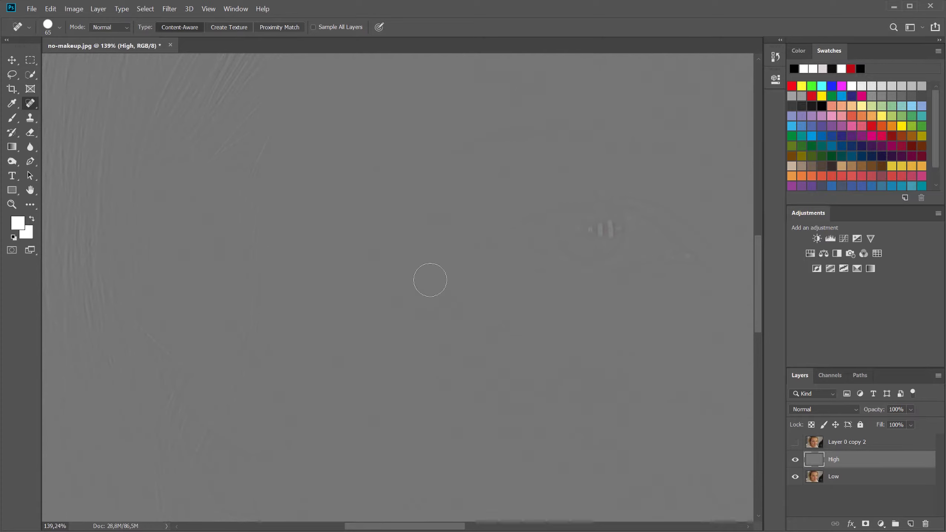
{"action": "scroll", "coordinate": [434, 309], "scroll_direction": "down", "scroll_amount": 3}
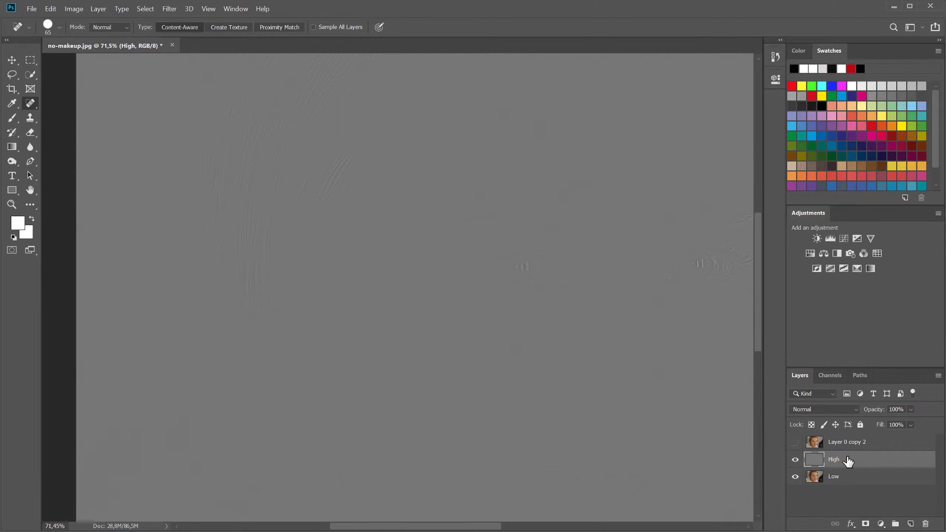
{"action": "left_click", "coordinate": [841, 409]}
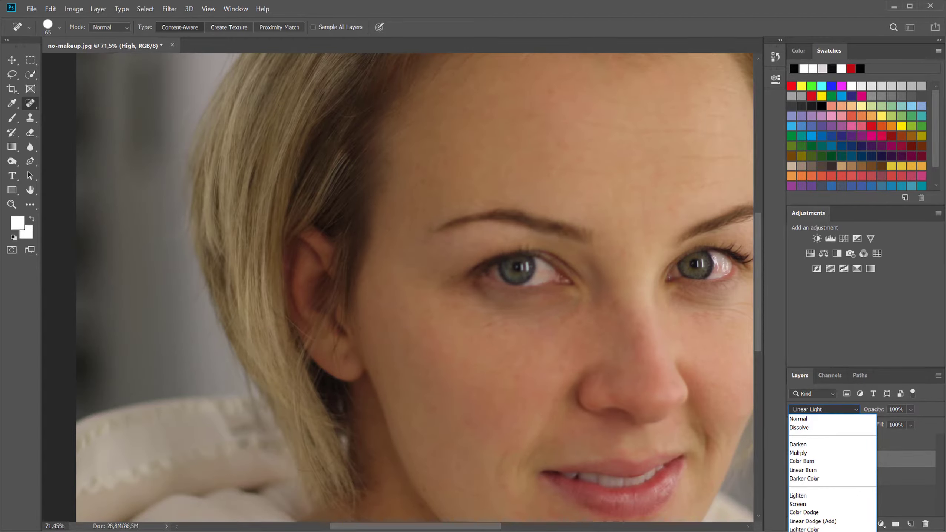
{"action": "left_click", "coordinate": [790, 408]}
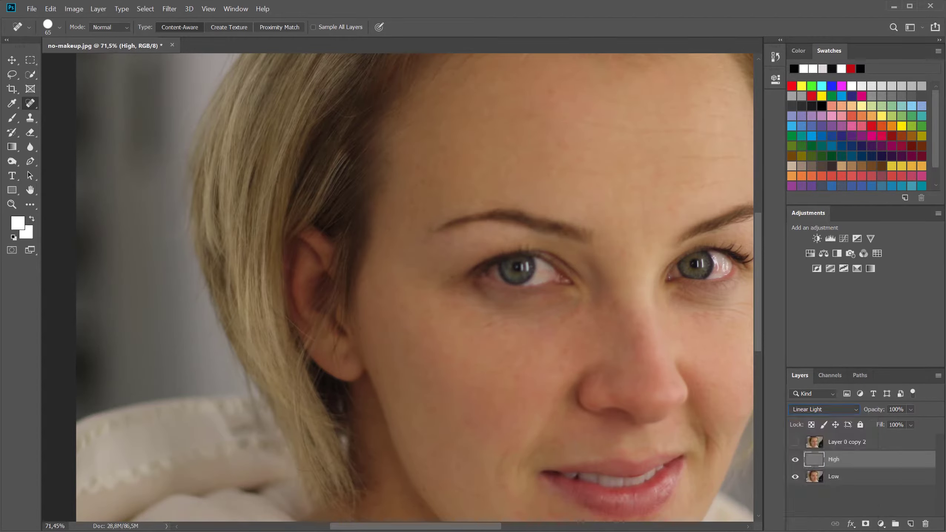
{"action": "left_click", "coordinate": [795, 459]}
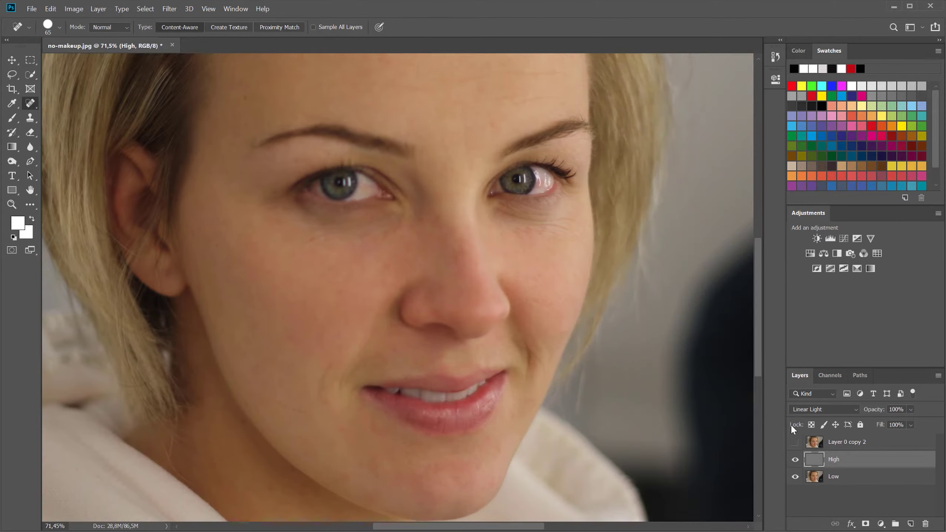
- Select the Low layer, pan to the forehead and eyes, and choose the Lasso tool
{"action": "left_click", "coordinate": [841, 477]}
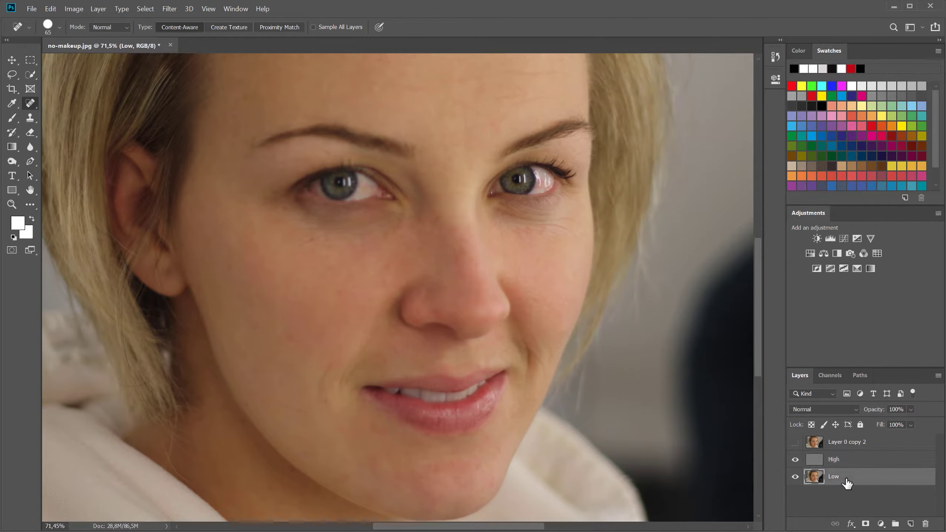
{"action": "left_click_drag", "start_coordinate": [377, 119], "coordinate": [423, 246]}
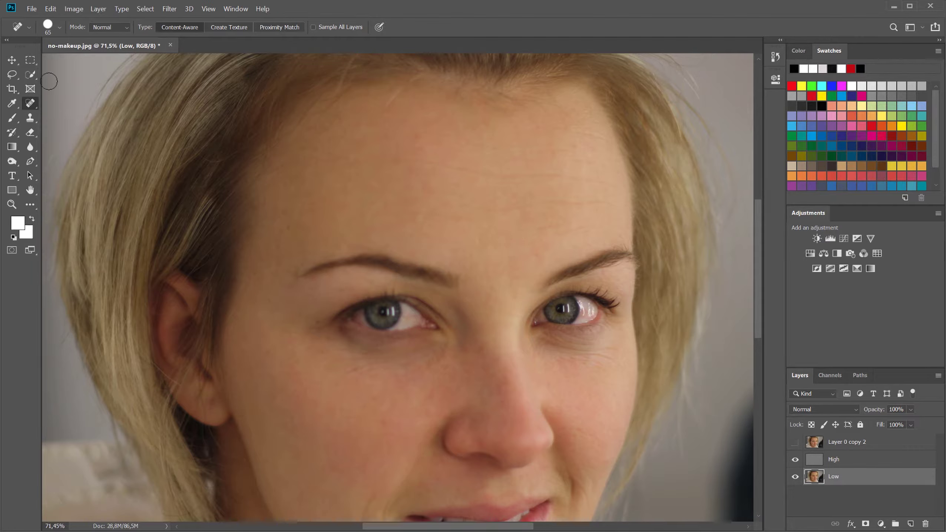
{"action": "left_click", "coordinate": [12, 77]}
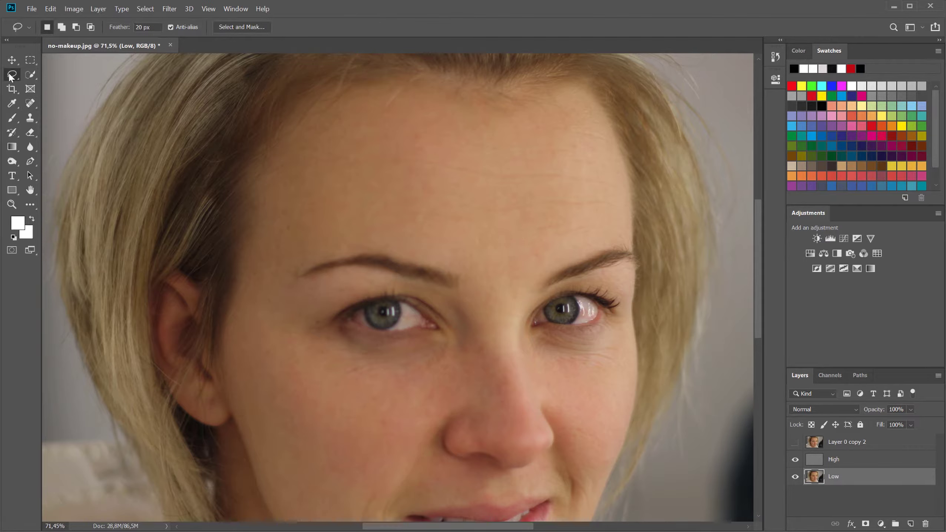
- Lasso the forehead skin with a 20 px feather and check its soft edge in Quick Mask
{"action": "mouse_move", "coordinate": [277, 223]}
{"action": "left_mouse_down"}
{"action": "mouse_move", "coordinate": [297, 249]}
{"action": "mouse_move", "coordinate": [374, 252]}
{"action": "mouse_move", "coordinate": [447, 238]}
{"action": "mouse_move", "coordinate": [497, 177]}
{"action": "mouse_move", "coordinate": [460, 116]}
{"action": "left_mouse_up"}
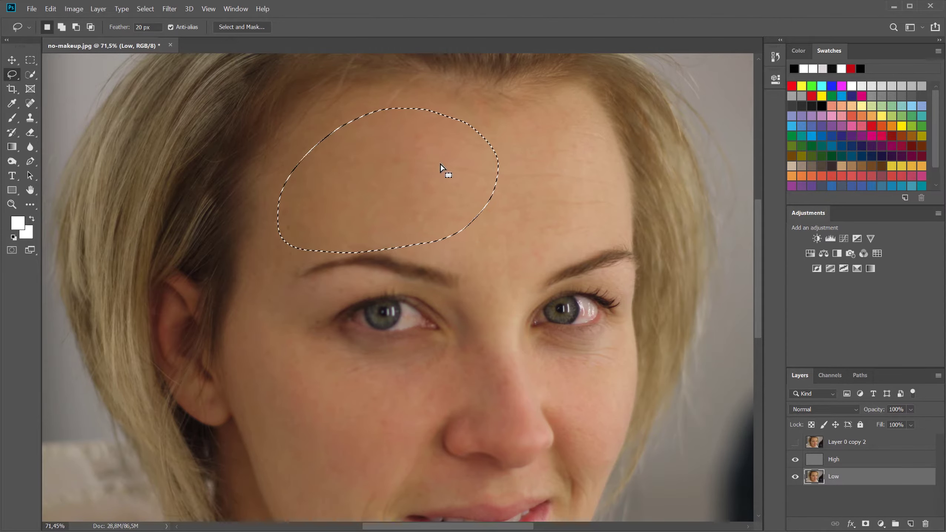
{"action": "key", "text": "q"}
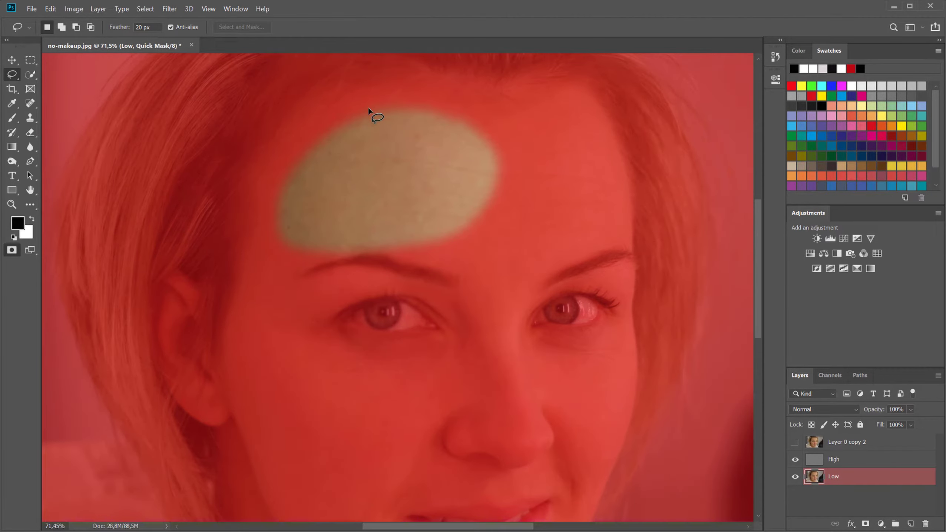
{"action": "key", "text": "q"}
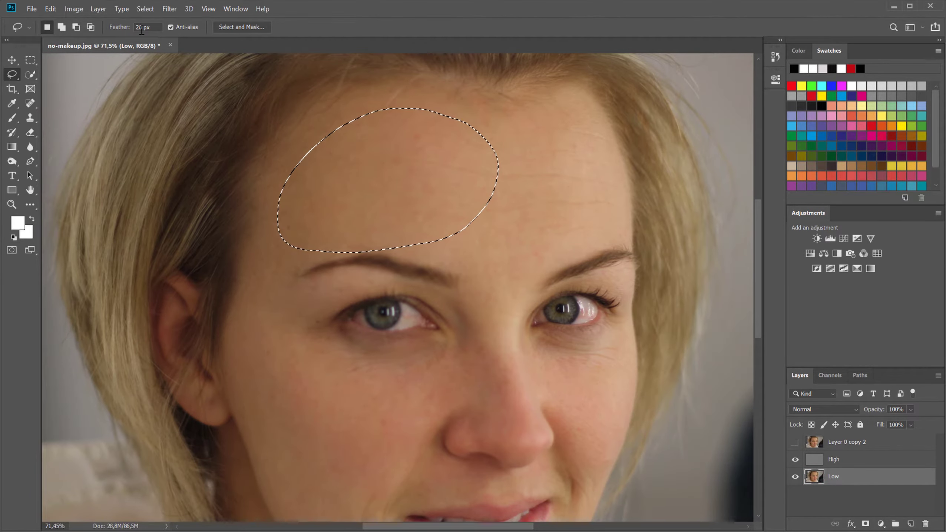
- Blur the selected forehead patch with a Gaussian Blur of radius 4,2 pixels
{"action": "left_click", "coordinate": [171, 9]}
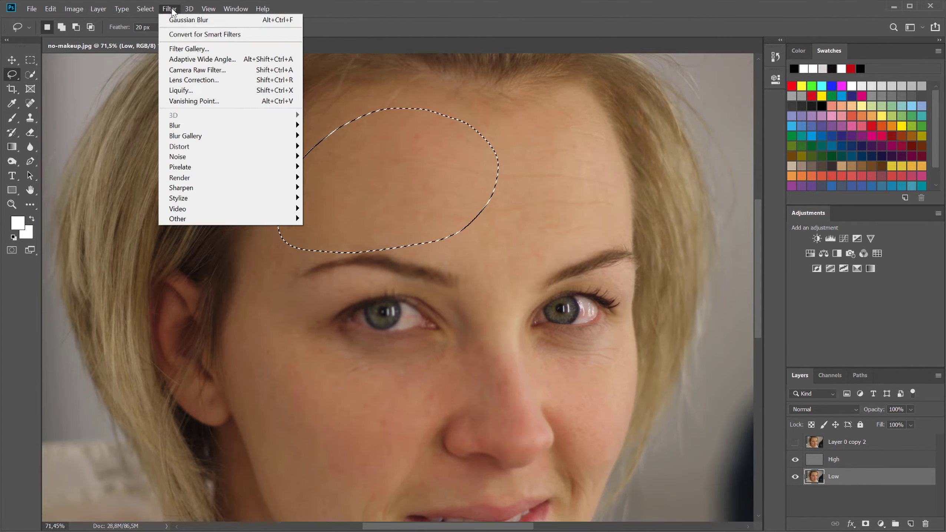
{"action": "mouse_move", "coordinate": [230, 128]}
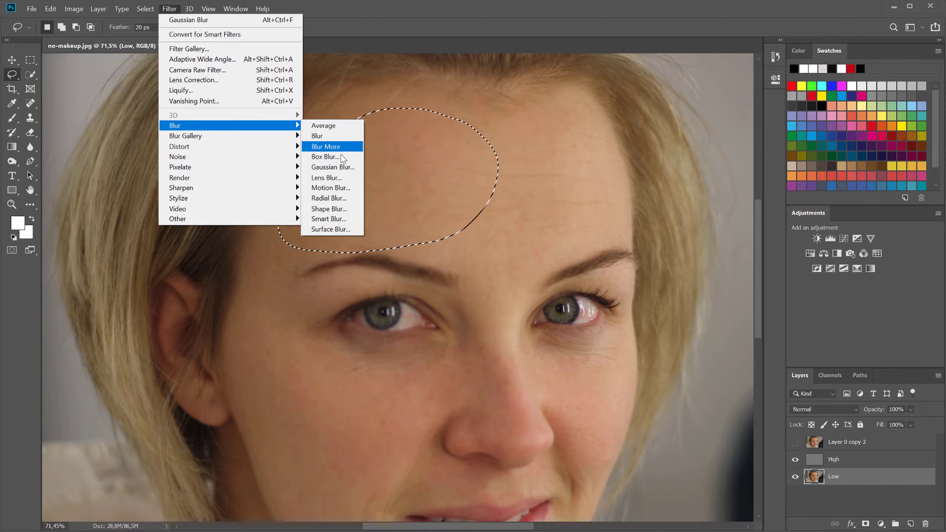
{"action": "left_click", "coordinate": [333, 167]}
{"action": "left_click_drag", "start_coordinate": [564, 297], "coordinate": [568, 298]}
{"action": "scroll", "coordinate": [591, 281], "scroll_direction": "up", "scroll_amount": 6}
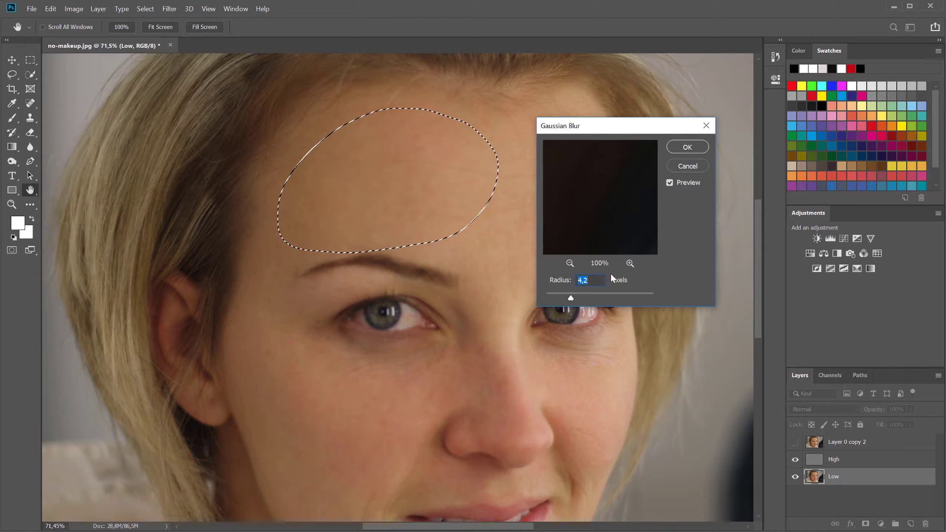
{"action": "left_click", "coordinate": [687, 147]}
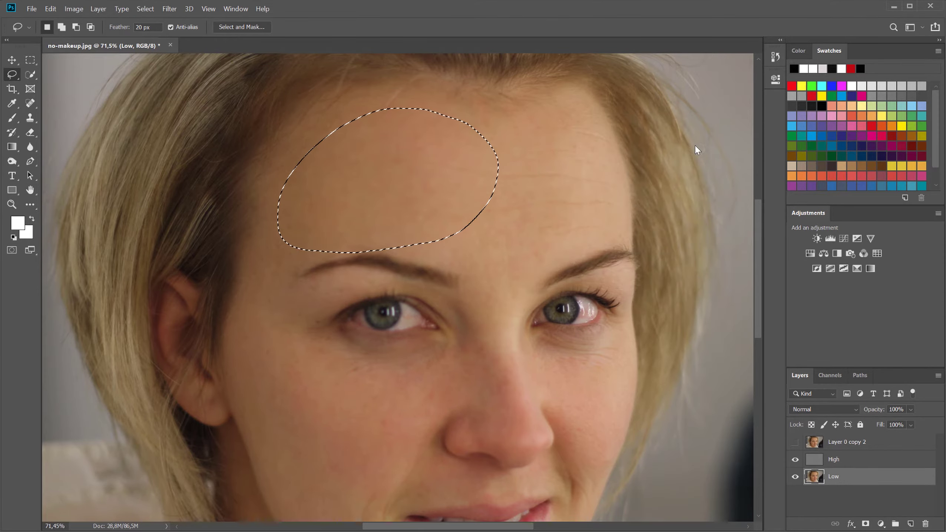
- Lasso the right side of the forehead and reapply the same Gaussian Blur
{"action": "mouse_move", "coordinate": [544, 103]}
{"action": "left_mouse_down"}
{"action": "mouse_move", "coordinate": [464, 145]}
{"action": "mouse_move", "coordinate": [456, 190]}
{"action": "mouse_move", "coordinate": [550, 203]}
{"action": "mouse_move", "coordinate": [600, 189]}
{"action": "mouse_move", "coordinate": [625, 154]}
{"action": "mouse_move", "coordinate": [613, 122]}
{"action": "mouse_move", "coordinate": [587, 123]}
{"action": "left_mouse_up"}
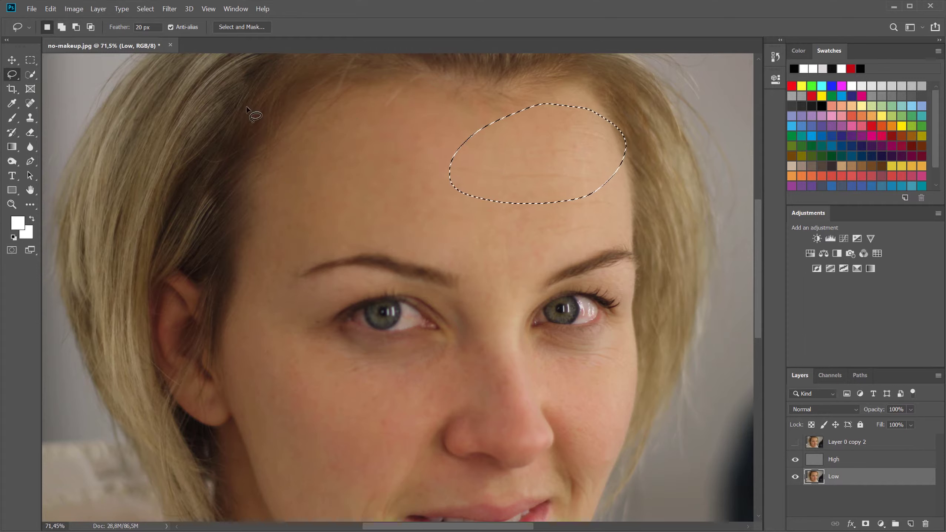
{"action": "left_click", "coordinate": [169, 8]}
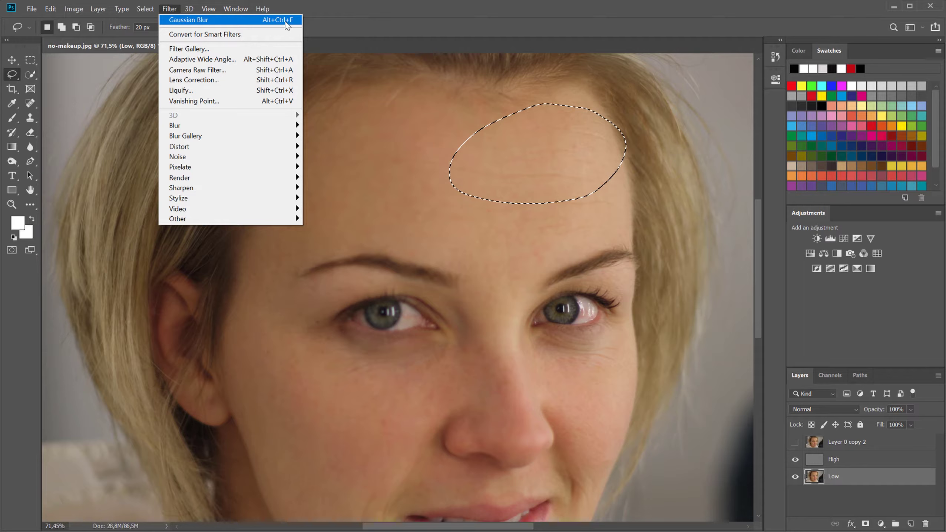
{"action": "left_click", "coordinate": [269, 21]}
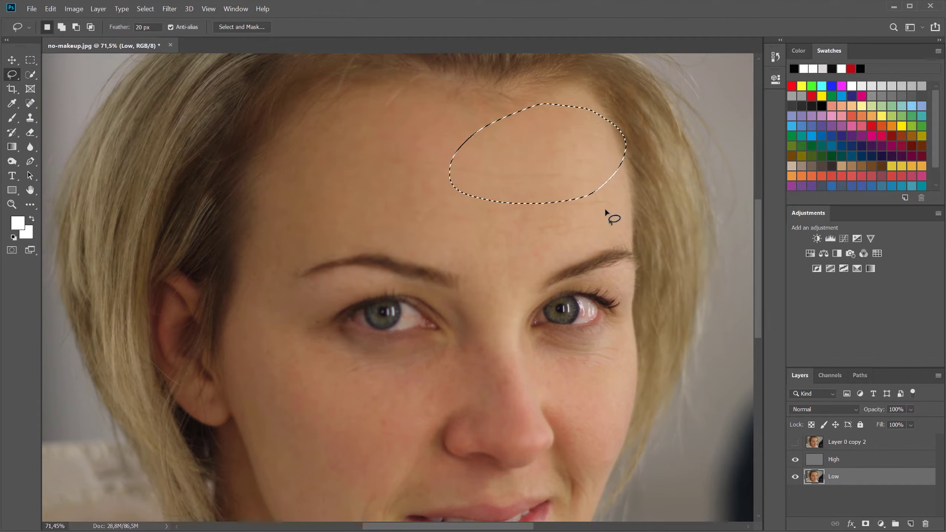
- Lasso and smooth the central forehead, left temple and under-eye skin, then deselect
{"action": "mouse_move", "coordinate": [487, 105]}
{"action": "left_mouse_down"}
{"action": "mouse_move", "coordinate": [421, 247]}
{"action": "mouse_move", "coordinate": [591, 232]}
{"action": "mouse_move", "coordinate": [598, 194]}
{"action": "mouse_move", "coordinate": [539, 162]}
{"action": "left_mouse_up"}
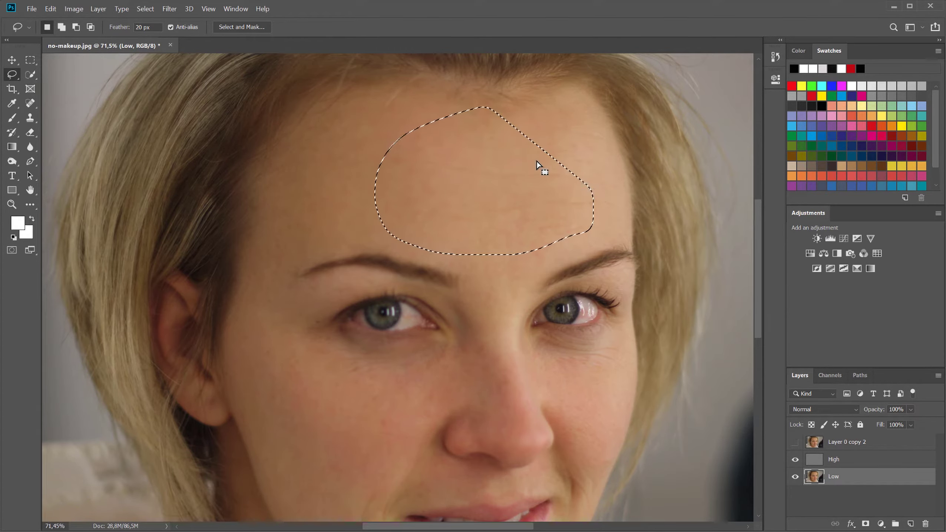
{"action": "scroll", "coordinate": [496, 238], "scroll_direction": "down", "scroll_amount": 5}
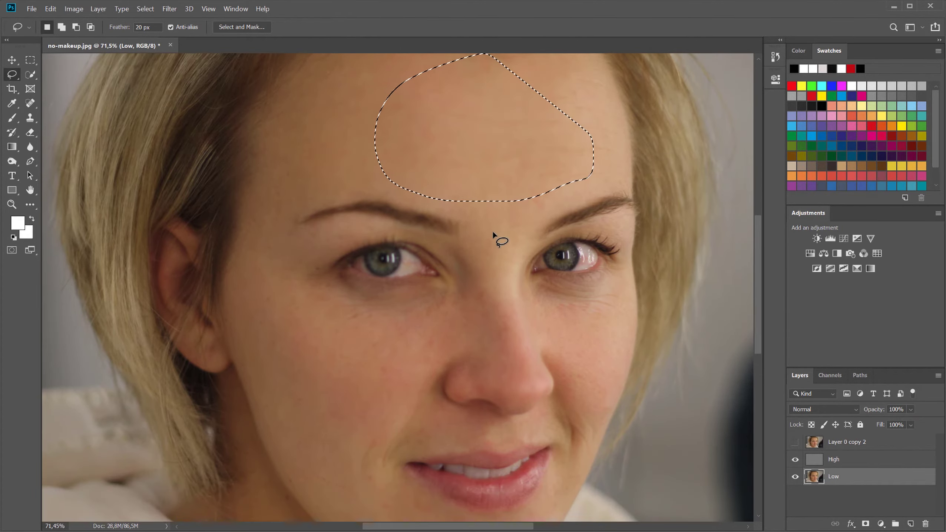
{"action": "mouse_move", "coordinate": [458, 172]}
{"action": "left_mouse_down"}
{"action": "mouse_move", "coordinate": [546, 130]}
{"action": "mouse_move", "coordinate": [548, 138]}
{"action": "left_mouse_up"}
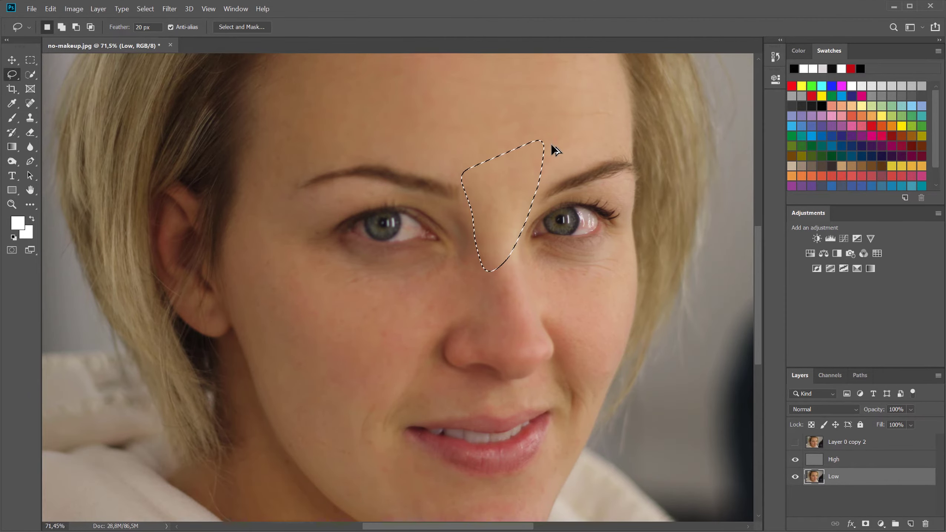
{"action": "mouse_move", "coordinate": [279, 133]}
{"action": "left_mouse_down"}
{"action": "mouse_move", "coordinate": [242, 185]}
{"action": "mouse_move", "coordinate": [237, 278]}
{"action": "left_mouse_up"}
{"action": "left_click_drag", "start_coordinate": [297, 192], "coordinate": [294, 213]}
{"action": "mouse_move", "coordinate": [285, 239]}
{"action": "left_mouse_down"}
{"action": "mouse_move", "coordinate": [264, 338]}
{"action": "mouse_move", "coordinate": [466, 245]}
{"action": "left_mouse_up"}
{"action": "mouse_move", "coordinate": [519, 261]}
{"action": "left_mouse_down"}
{"action": "mouse_move", "coordinate": [606, 317]}
{"action": "mouse_move", "coordinate": [559, 257]}
{"action": "left_mouse_up"}
{"action": "left_click", "coordinate": [516, 204]}
- Lasso and smooth the cheeks, the skin above the upper lip, and the jaw
{"action": "mouse_move", "coordinate": [356, 295]}
{"action": "left_mouse_down"}
{"action": "mouse_move", "coordinate": [324, 440]}
{"action": "mouse_move", "coordinate": [257, 298]}
{"action": "left_mouse_up"}
{"action": "left_click_drag", "start_coordinate": [441, 374], "coordinate": [352, 236]}
{"action": "left_click_drag", "start_coordinate": [410, 239], "coordinate": [352, 236]}
{"action": "left_click_drag", "start_coordinate": [452, 160], "coordinate": [535, 170]}
{"action": "mouse_move", "coordinate": [454, 310]}
{"action": "left_mouse_down"}
{"action": "mouse_move", "coordinate": [476, 313]}
{"action": "mouse_move", "coordinate": [469, 338]}
{"action": "left_mouse_up"}
{"action": "left_click_drag", "start_coordinate": [261, 278], "coordinate": [249, 280]}
{"action": "scroll", "coordinate": [249, 280], "scroll_direction": "up", "scroll_amount": 3}
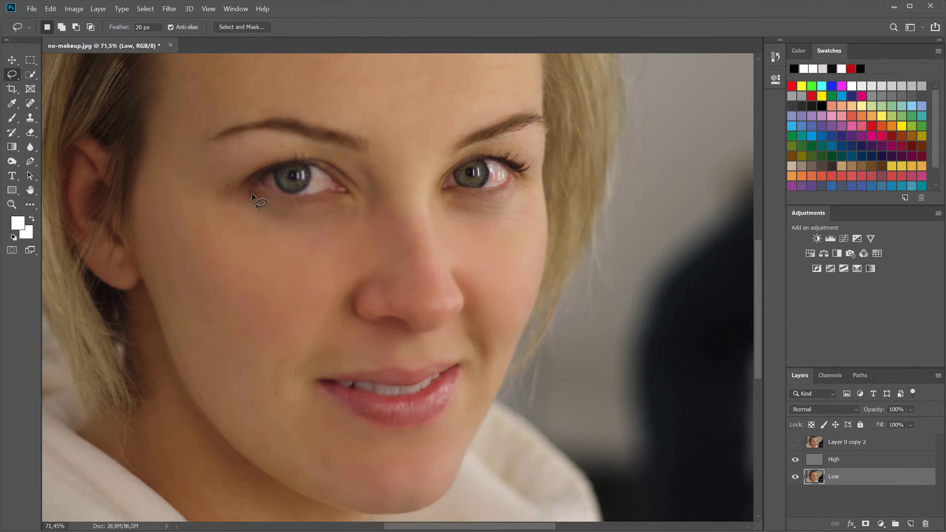
{"action": "left_click_drag", "start_coordinate": [253, 193], "coordinate": [264, 373]}
{"action": "scroll", "coordinate": [423, 275], "scroll_direction": "up", "scroll_amount": 2}
{"action": "scroll", "coordinate": [422, 275], "scroll_direction": "up", "scroll_amount": 2}
{"action": "left_click_drag", "start_coordinate": [194, 209], "coordinate": [395, 237]}
{"action": "scroll", "coordinate": [407, 359], "scroll_direction": "down", "scroll_amount": 3}
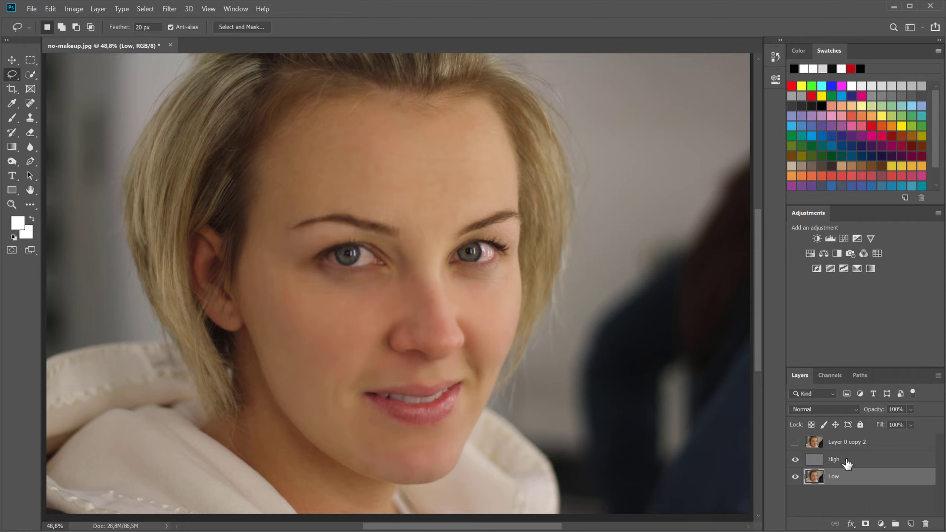
- Duplicate the High and Low layers and merge the copies into a single High copy layer
{"action": "left_click", "coordinate": [847, 461], "text": "shift"}
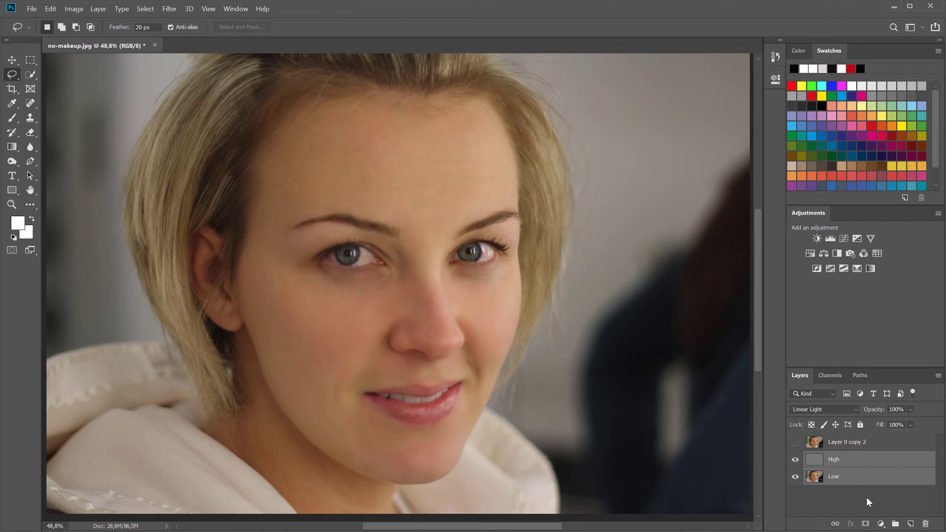
{"action": "key", "text": "ctrl+j"}
{"action": "right_click", "coordinate": [851, 476]}
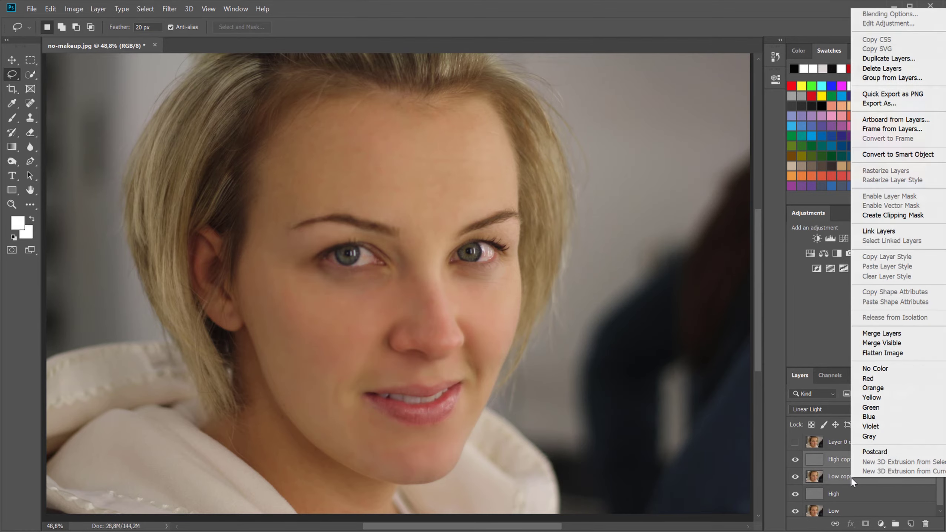
{"action": "left_click", "coordinate": [905, 335]}
{"action": "left_click", "coordinate": [880, 475]}
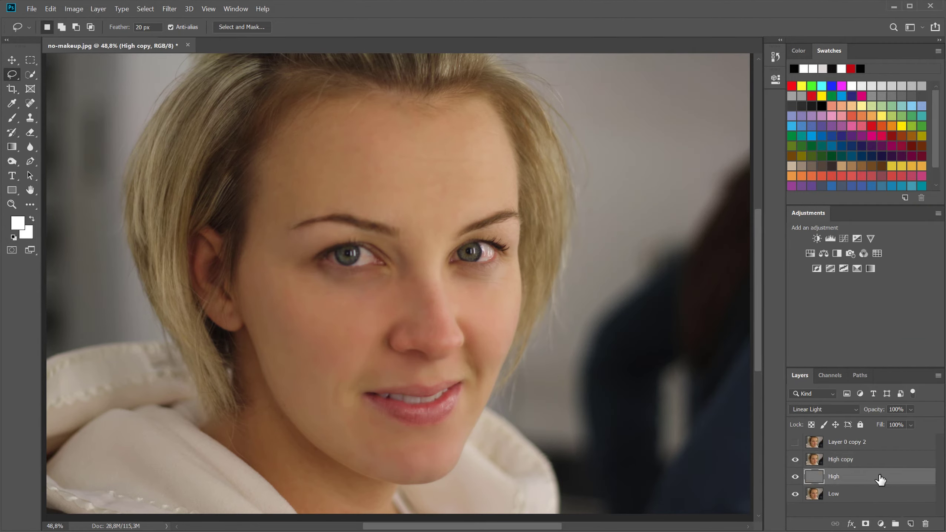
{"action": "left_click", "coordinate": [843, 463]}
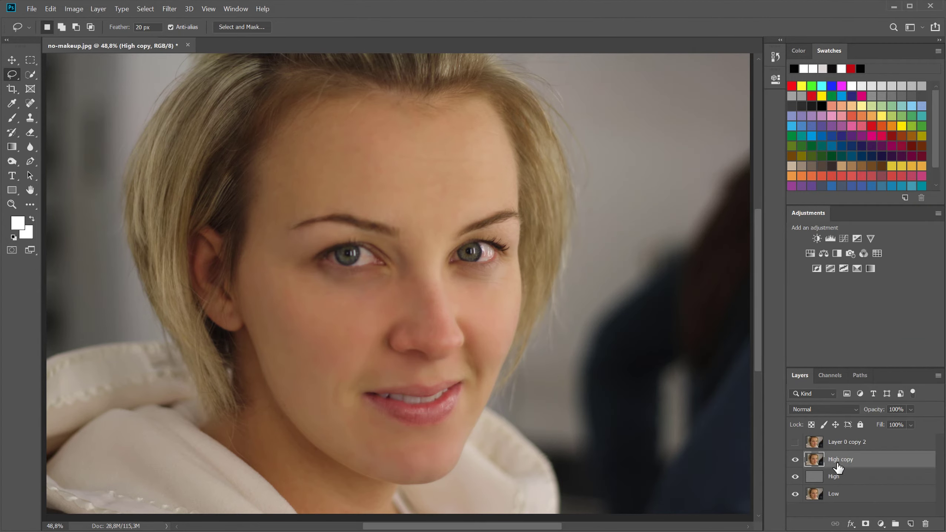
- Briefly compare against Layer 0 copy 2, then launch Filter > Liquify on High copy
{"action": "left_click", "coordinate": [794, 443]}
{"action": "left_click", "coordinate": [795, 444]}
{"action": "left_click", "coordinate": [176, 6]}
{"action": "left_click", "coordinate": [200, 89]}
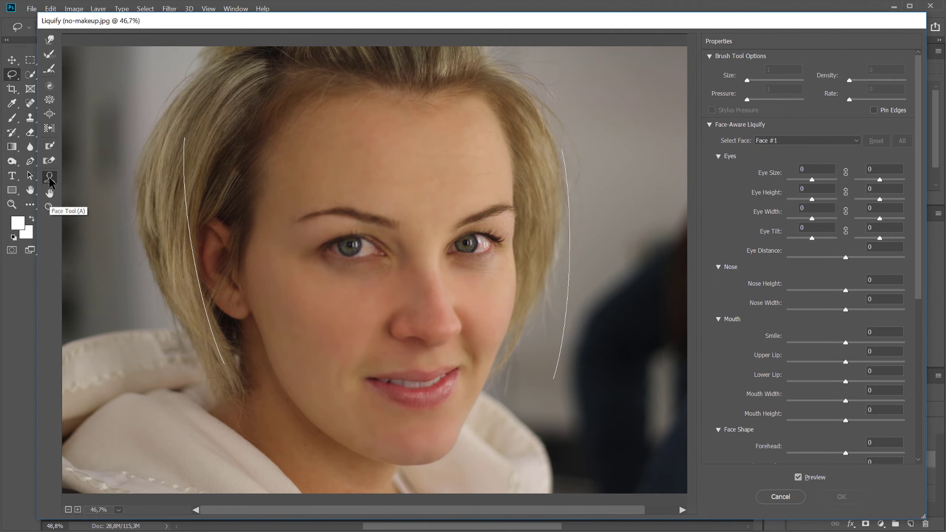
- Raise the eye height in Liquify's Face Tool, the right eye more than the left
{"action": "left_click", "coordinate": [51, 177]}
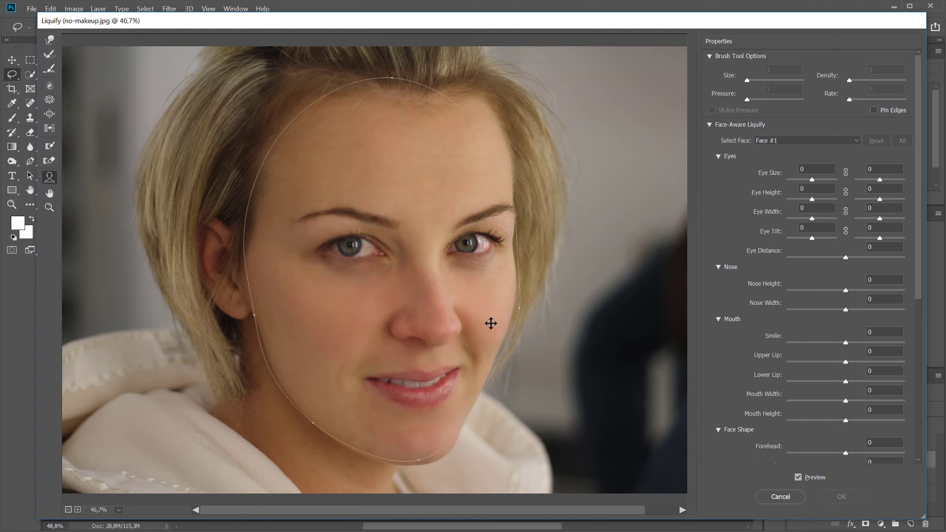
{"action": "mouse_move", "coordinate": [480, 230]}
{"action": "left_click_drag", "start_coordinate": [473, 227], "coordinate": [480, 208]}
{"action": "left_click_drag", "start_coordinate": [357, 225], "coordinate": [357, 223]}
- Reshape the chin, make the lower lip fuller, and tilt the right eye slightly
{"action": "mouse_move", "coordinate": [282, 396]}
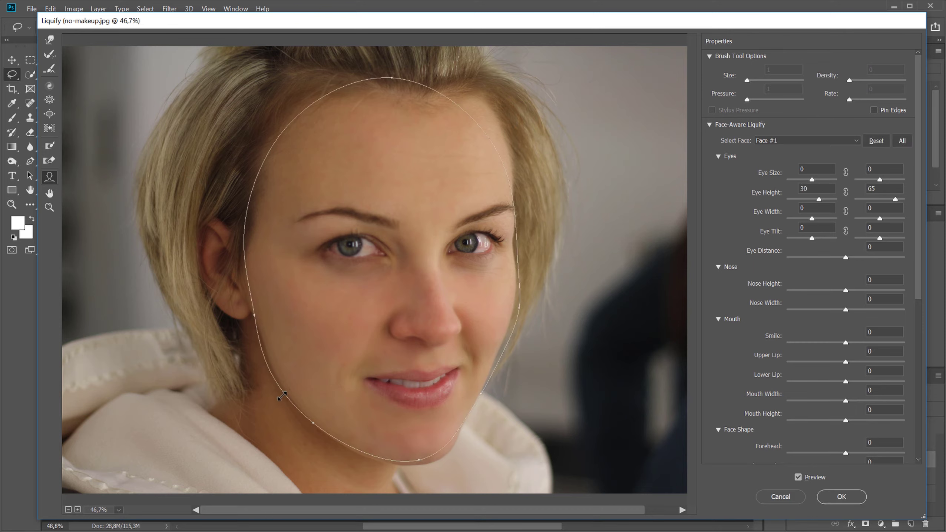
{"action": "left_click_drag", "start_coordinate": [411, 447], "coordinate": [413, 470]}
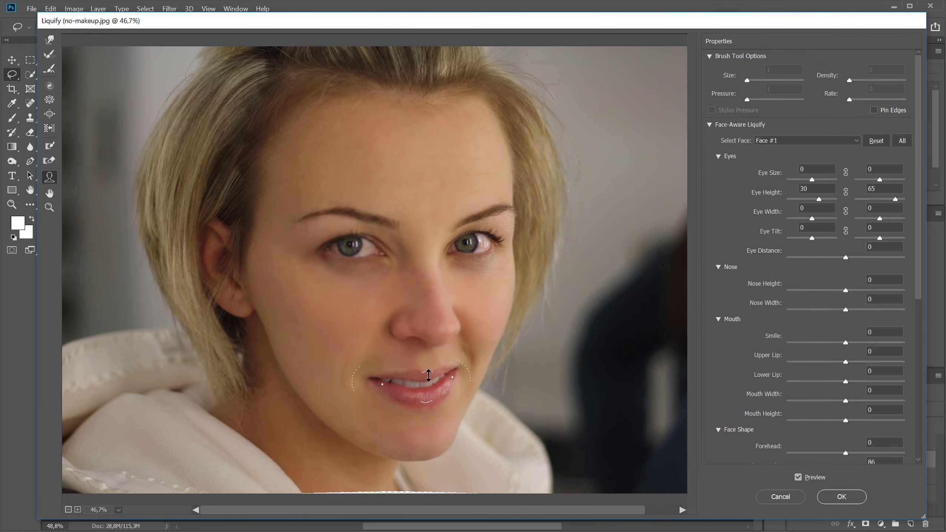
{"action": "left_click_drag", "start_coordinate": [431, 395], "coordinate": [429, 363]}
{"action": "left_click_drag", "start_coordinate": [519, 235], "coordinate": [518, 239]}
- Lower the forehead to -100, apply Liquify, and compare against Layer 0 copy 2
{"action": "mouse_move", "coordinate": [371, 87]}
{"action": "left_click_drag", "start_coordinate": [396, 73], "coordinate": [372, 118]}
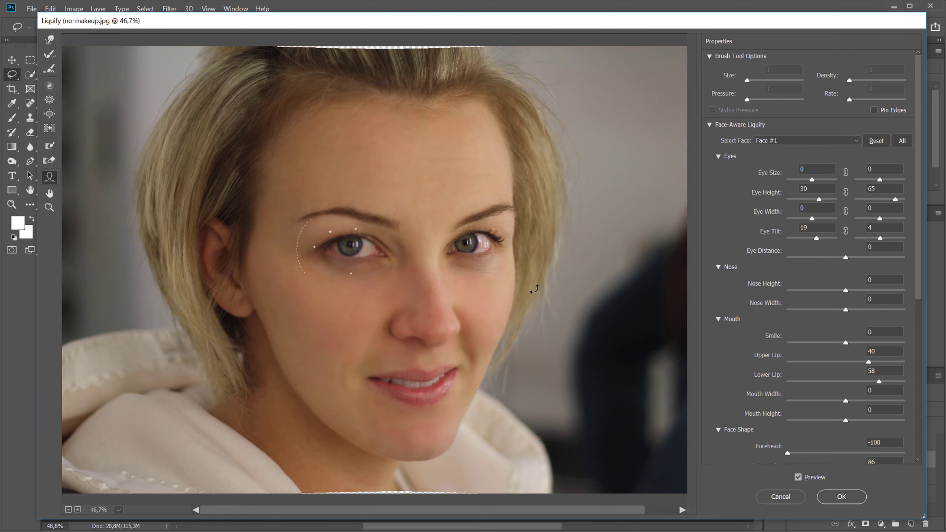
{"action": "left_click", "coordinate": [848, 494]}
{"action": "left_click", "coordinate": [794, 443]}
{"action": "left_click", "coordinate": [794, 443]}
{"action": "left_click", "coordinate": [795, 443]}
{"action": "left_click", "coordinate": [794, 443]}
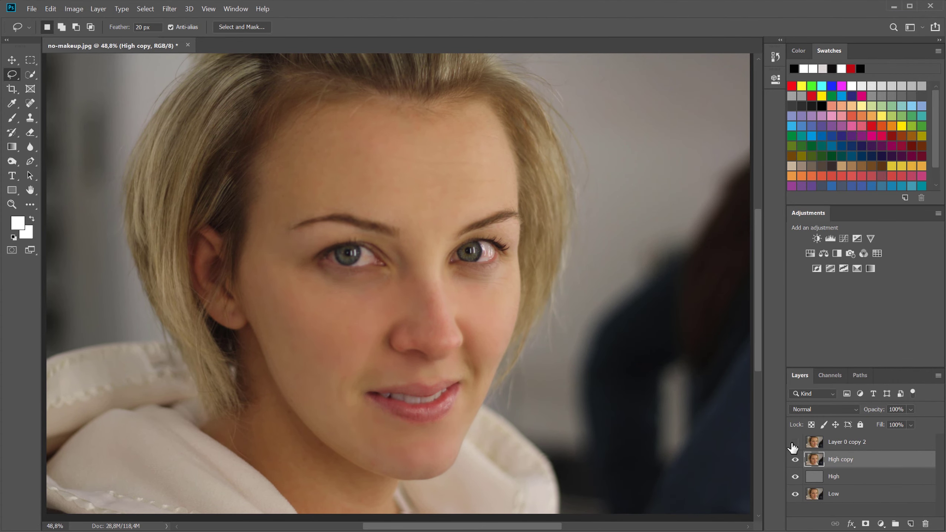
{"action": "left_click", "coordinate": [795, 443]}
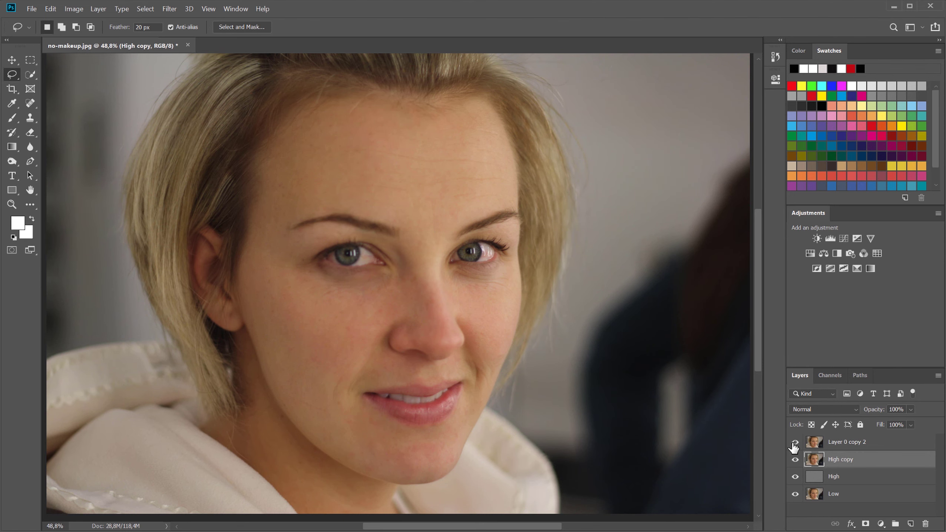
{"action": "left_click", "coordinate": [795, 444]}
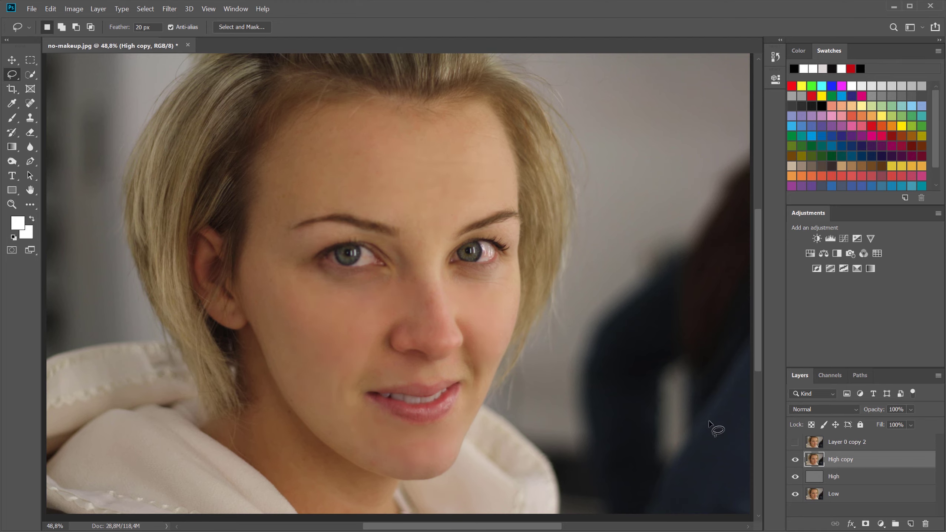